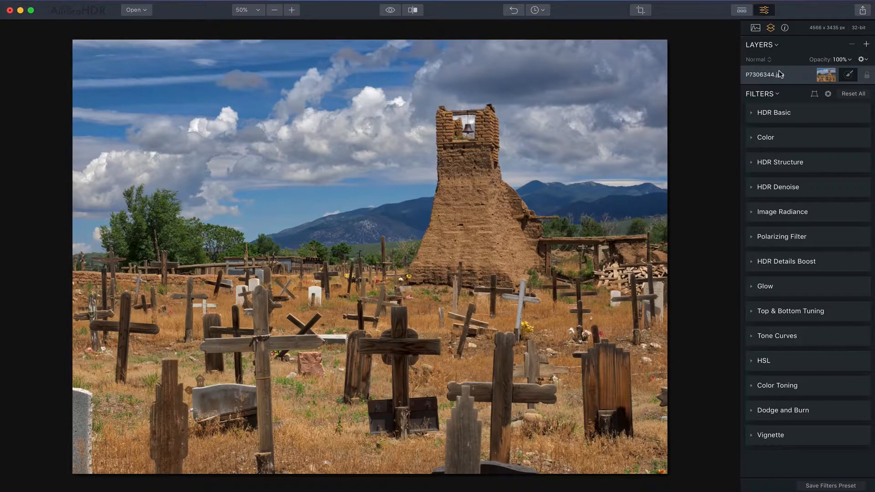
Step: Show the presets and browse the Architecture category before returning to the Basic presets
left_click(742, 11)
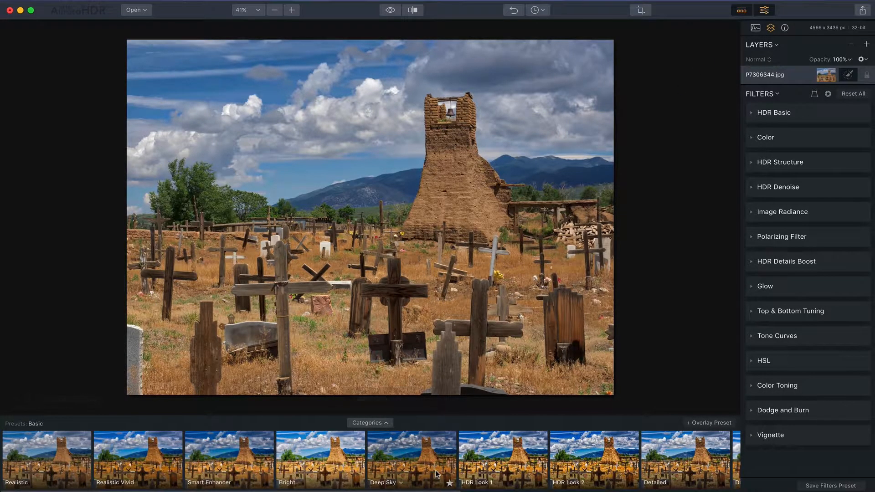
left_click(369, 423)
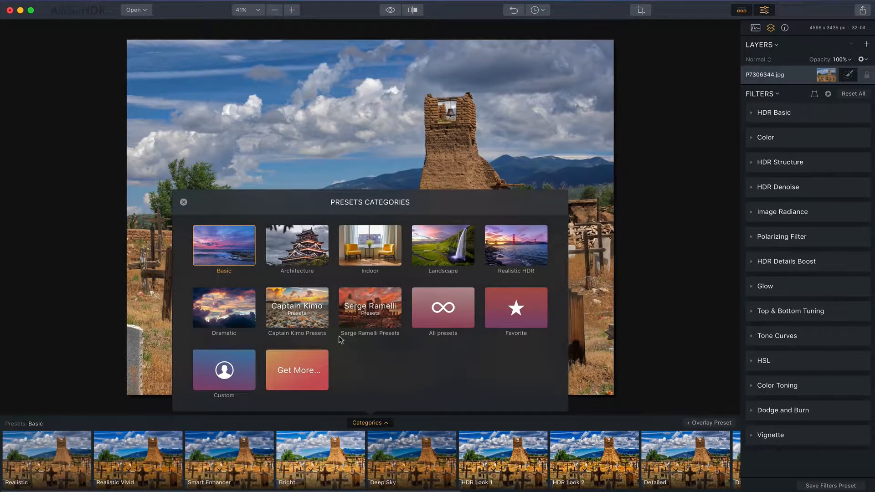
left_click(300, 256)
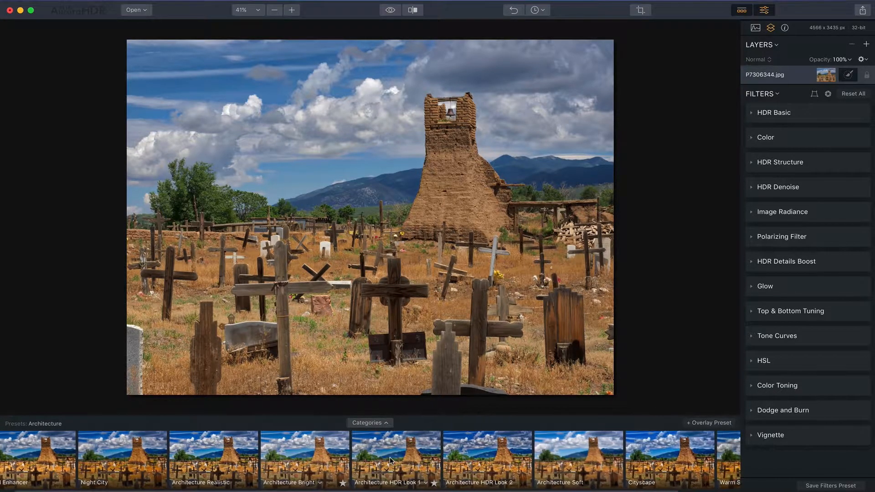
left_click(370, 423)
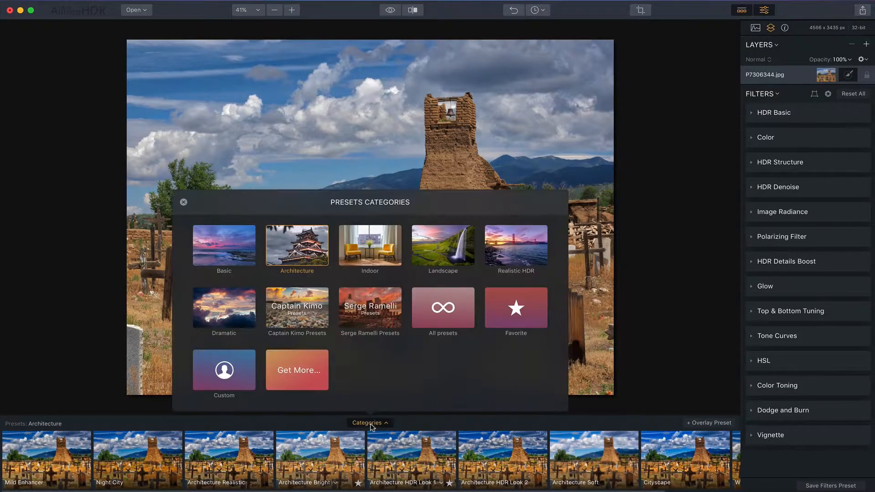
left_click(231, 253)
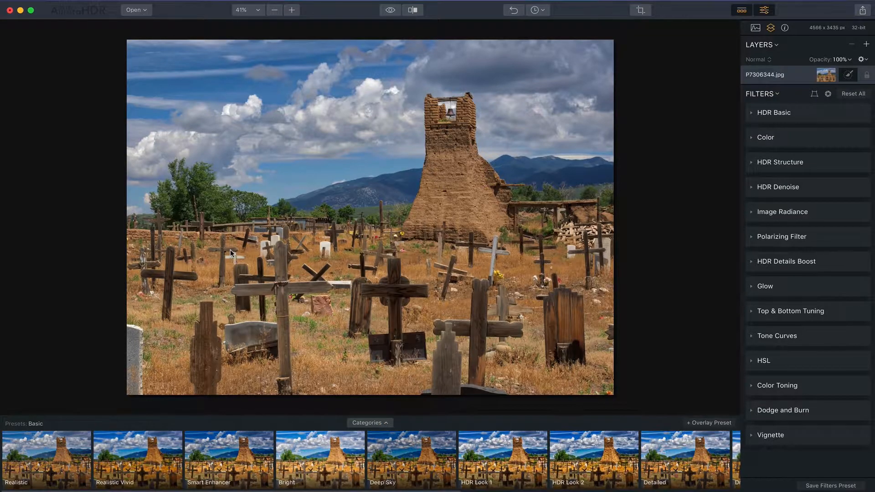
Step: Apply the Basic category's Realistic preset to the photo at an amount of 100
left_click(57, 453)
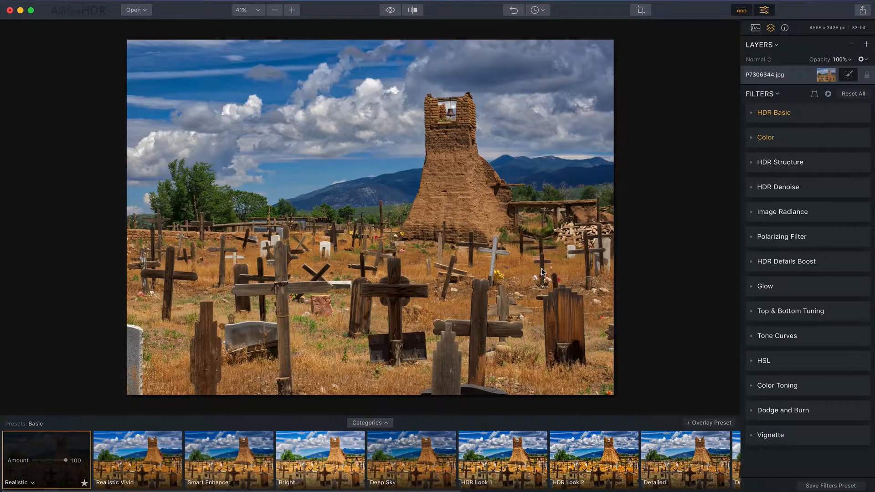
left_click(838, 60)
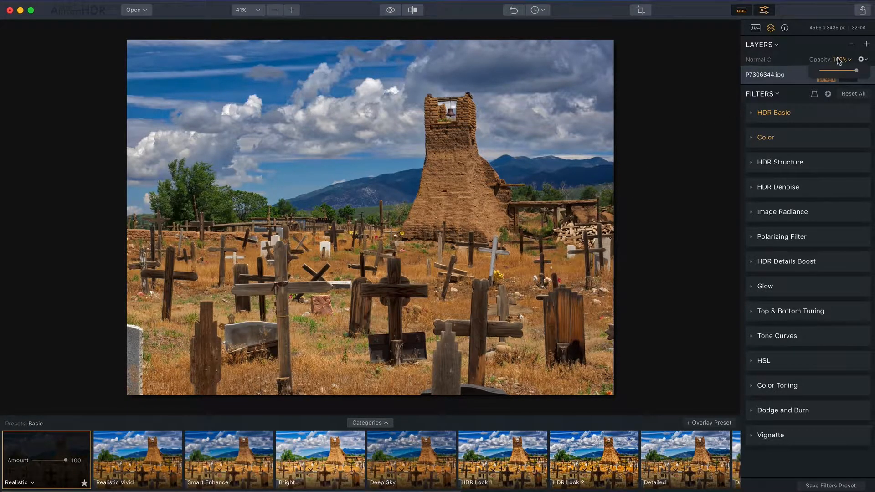
left_click(811, 58)
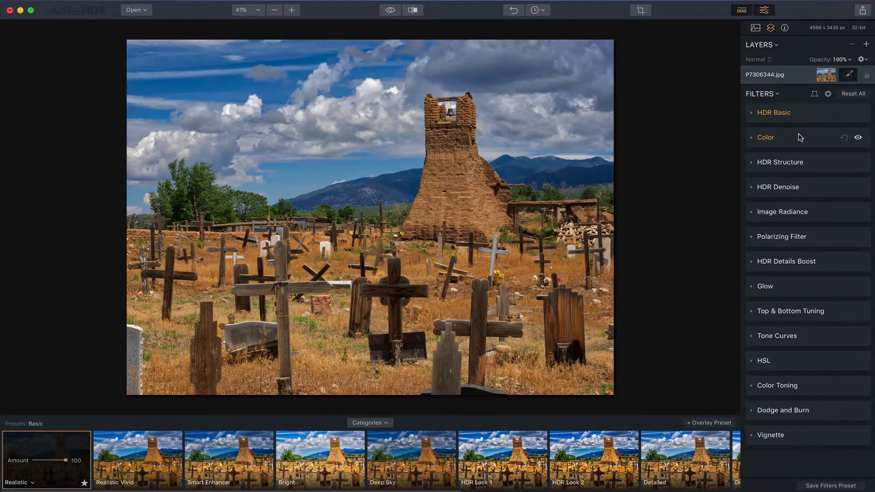
Step: Overlay the Deep Sky preset on a new layer with its amount reduced to 36
left_click(705, 422)
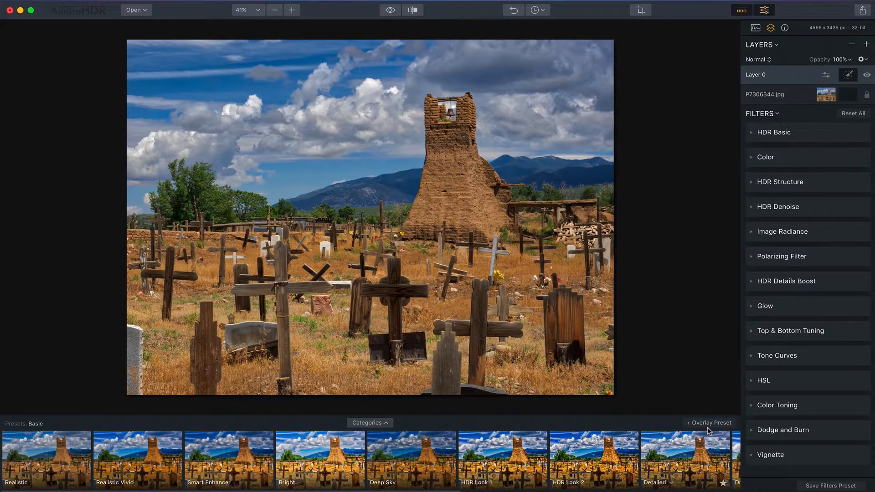
left_click(417, 457)
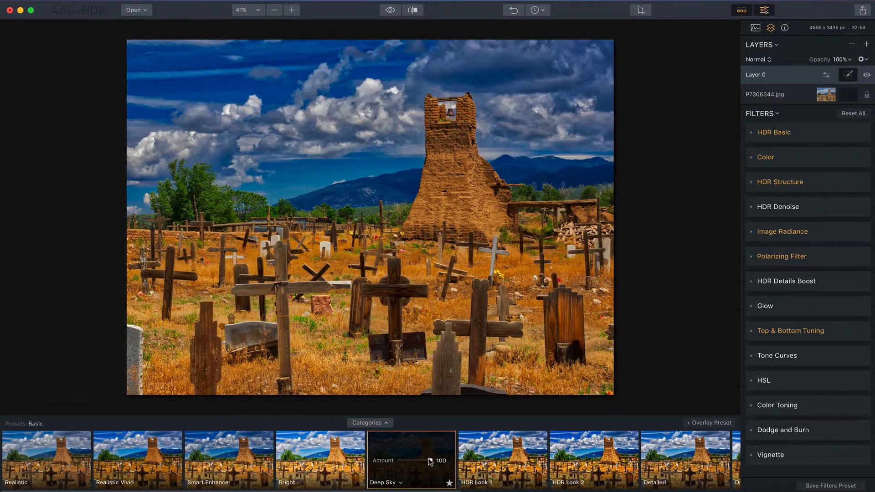
left_click_drag(430, 461, 409, 462)
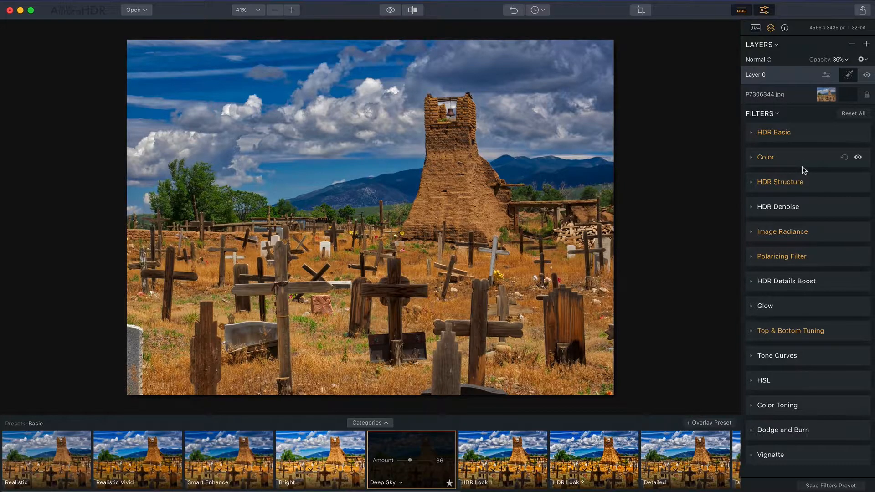
Step: Set the Color filter's Saturation to -20 on the Deep Sky layer and save the filter settings as a new preset
left_click(787, 155)
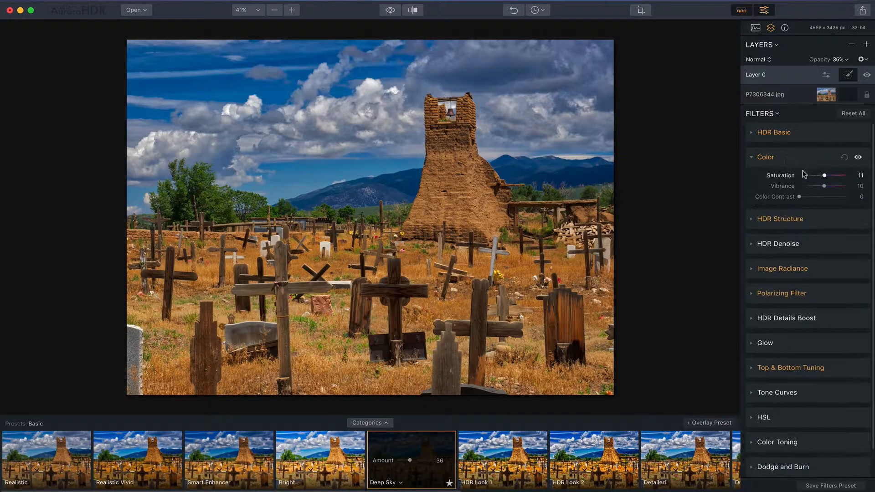
left_click_drag(823, 177, 813, 173)
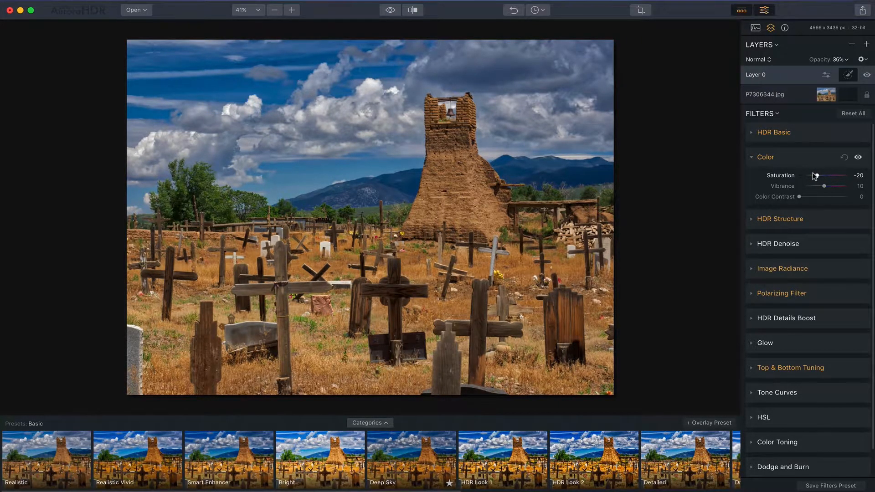
left_click(810, 159)
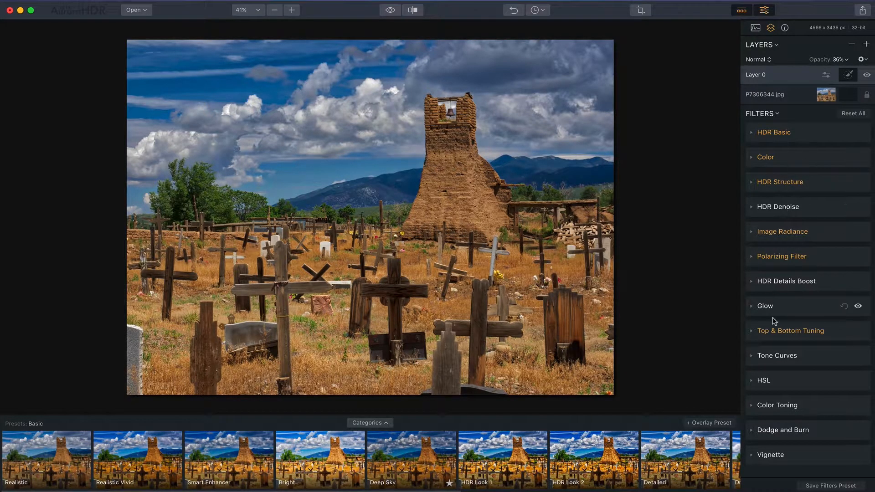
left_click(827, 486)
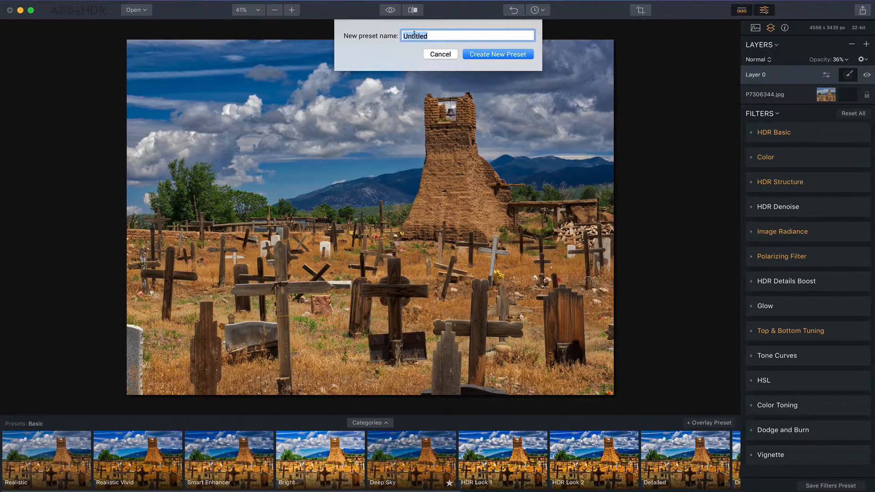
left_click(479, 53)
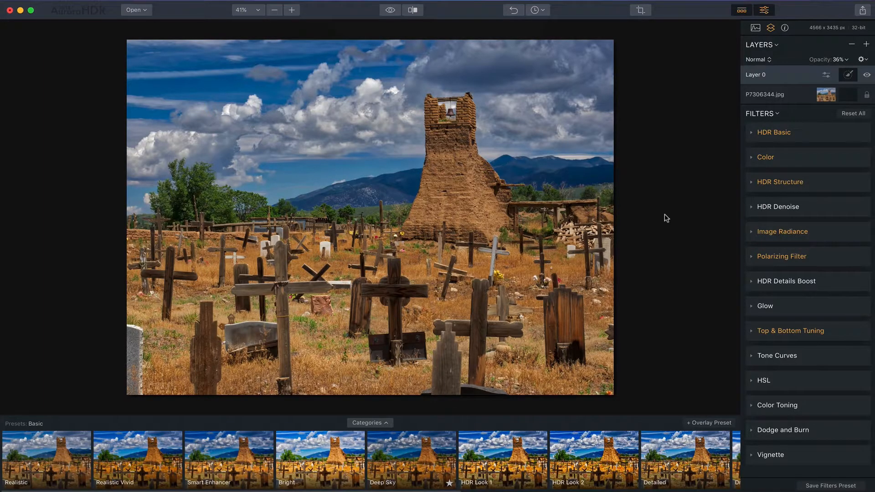
Step: Overlay the HDR Look 1 preset on another new layer with its amount set to 60
left_click(708, 424)
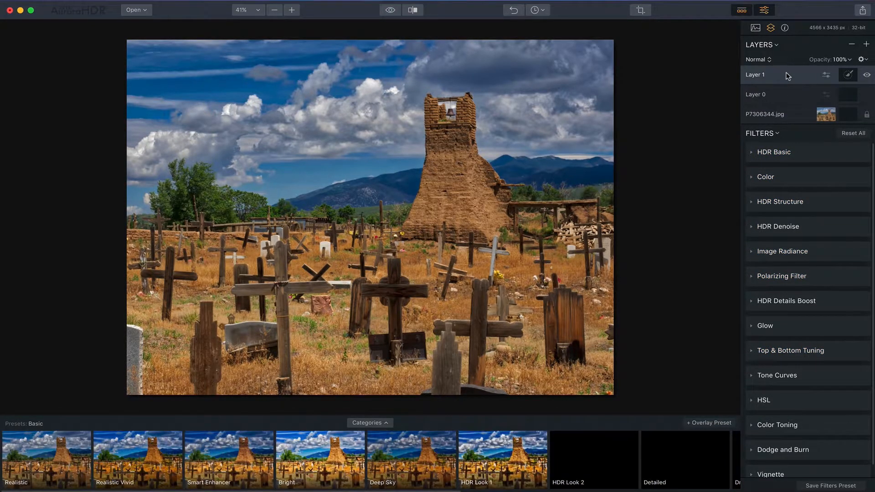
left_click(474, 451)
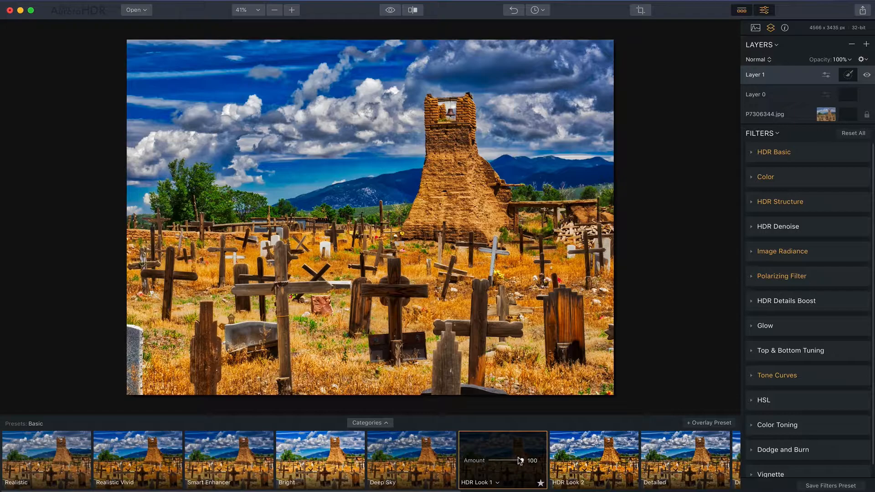
left_click_drag(520, 461, 506, 460)
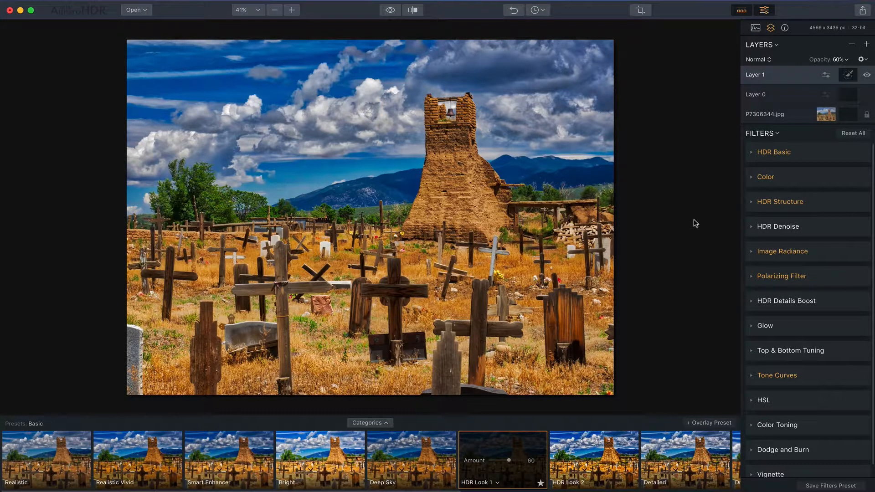
Step: Paint a mask for Layer 1 over the cemetery ground with a 160-size brush
left_click(847, 75)
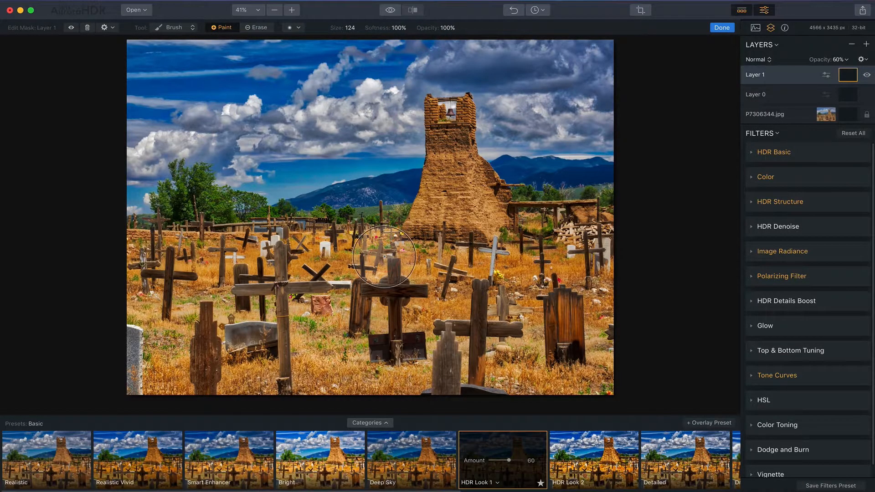
key("bracketright")
key("bracketright")
key("bracketright")
mouse_move(384, 257)
left_mouse_down()
mouse_move(517, 240)
mouse_move(430, 228)
mouse_move(575, 197)
mouse_move(478, 213)
mouse_move(610, 301)
mouse_move(524, 331)
mouse_move(585, 352)
mouse_move(419, 376)
mouse_move(444, 281)
mouse_move(340, 272)
mouse_move(400, 227)
mouse_move(283, 254)
mouse_move(214, 234)
mouse_move(260, 286)
mouse_move(159, 292)
mouse_move(347, 304)
mouse_move(119, 337)
mouse_move(274, 350)
mouse_move(129, 360)
mouse_move(349, 350)
mouse_move(233, 343)
mouse_move(438, 368)
mouse_move(399, 294)
mouse_move(489, 296)
mouse_move(457, 189)
mouse_move(448, 220)
mouse_move(566, 219)
mouse_move(581, 293)
mouse_move(546, 347)
mouse_move(406, 256)
mouse_move(401, 220)
mouse_move(276, 256)
mouse_move(212, 227)
mouse_move(134, 291)
left_mouse_up()
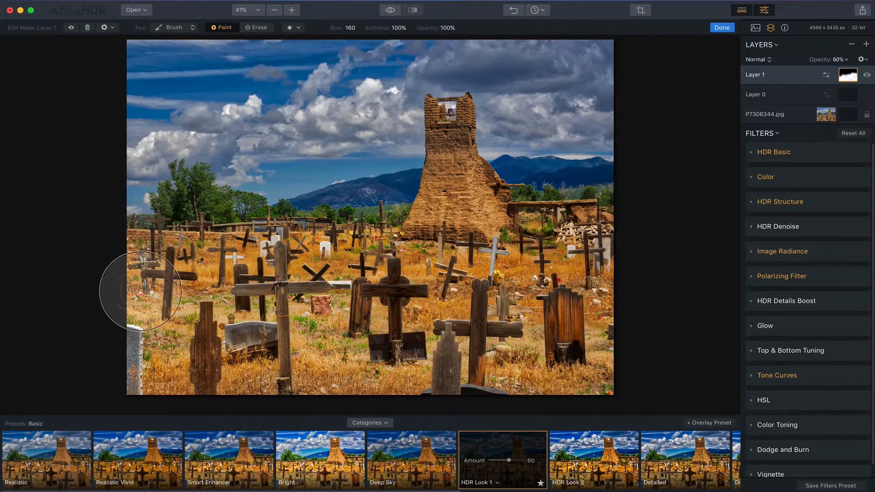
Step: Reduce the mask brush to size 88 and extend the Layer 1 mask up the adobe bell tower
key("bracketleft")
key("bracketleft")
key("bracketleft")
key("bracketleft")
key("bracketleft")
key("bracketleft")
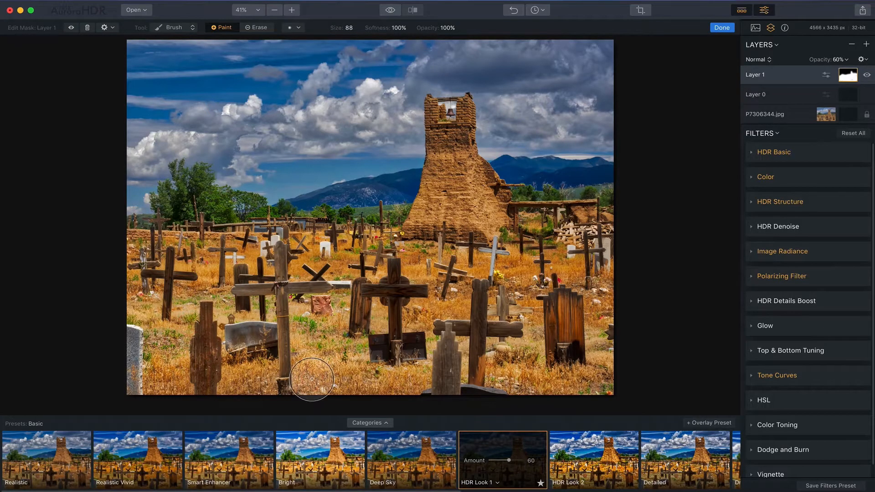
Step: Fill the mask gaps along the photo's side and lower edges using the mask overlay, and finish the mask with the overlay hidden
left_click(71, 28)
left_click_drag(152, 235, 135, 239)
mouse_move(137, 401)
left_mouse_down()
mouse_move(179, 390)
mouse_move(287, 386)
left_mouse_up()
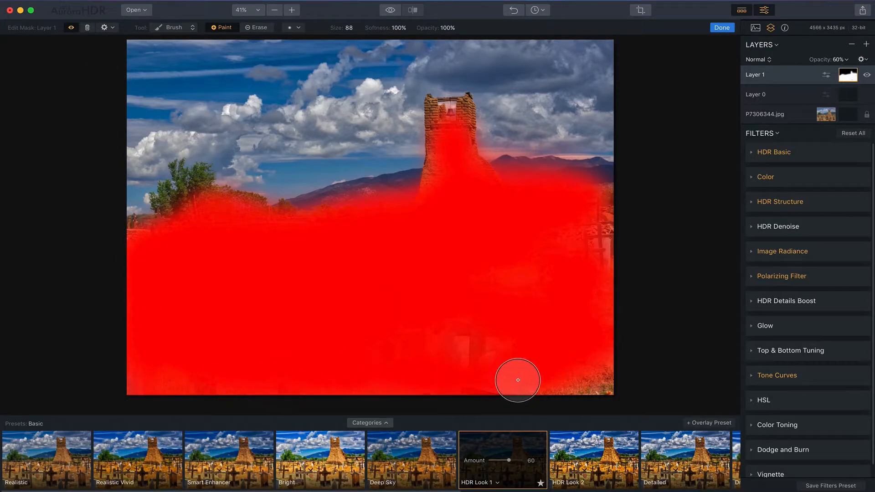
left_click_drag(597, 392, 600, 385)
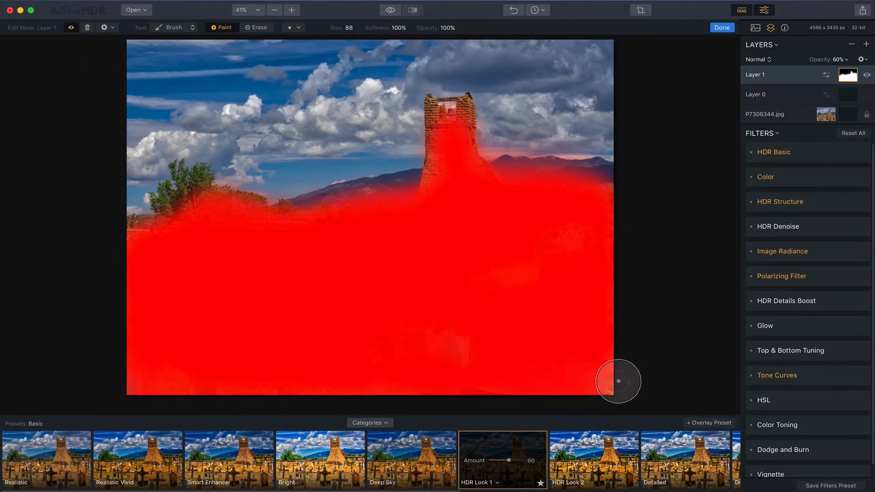
left_click(68, 27)
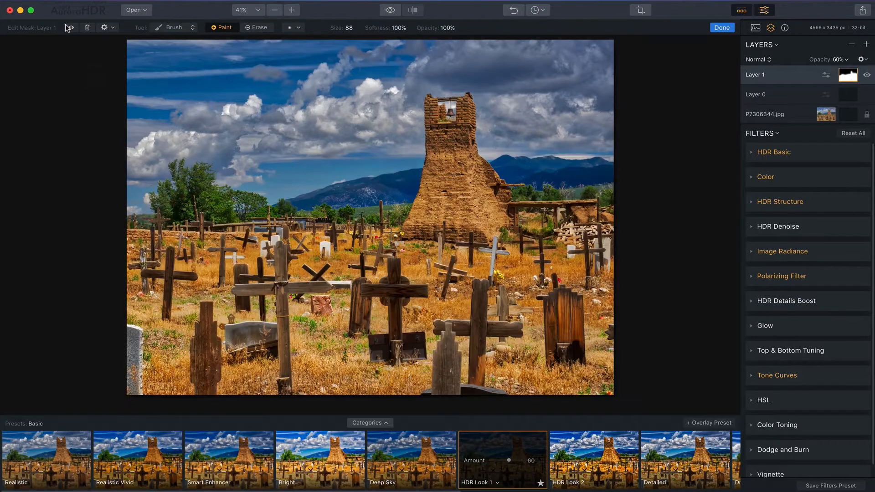
left_click(722, 28)
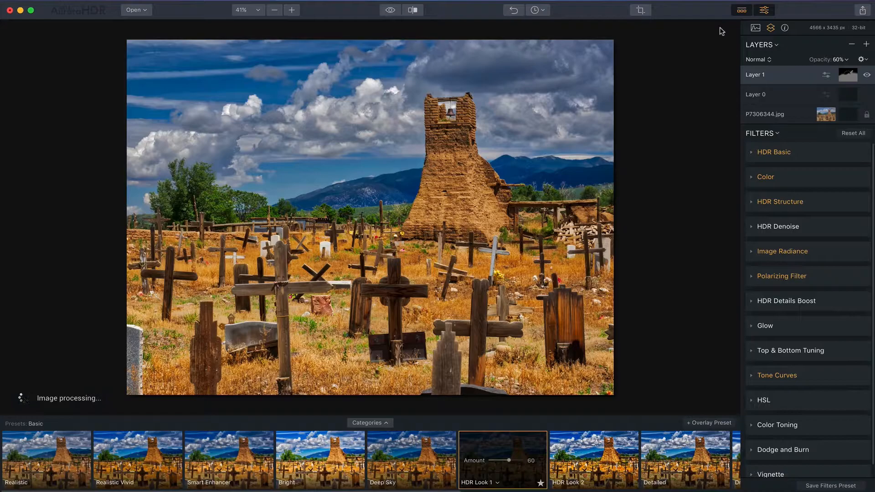
Step: Set the Color filter's Saturation to -25 on Layer 1
left_click(800, 178)
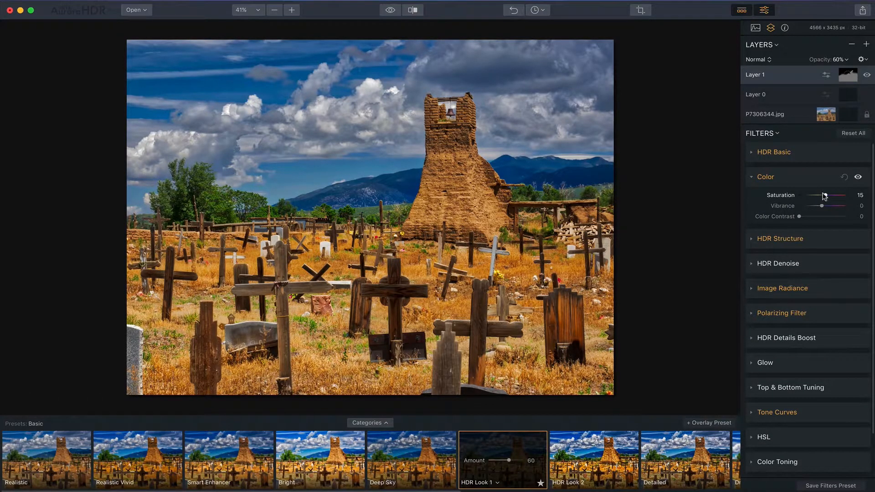
left_click_drag(818, 196, 815, 196)
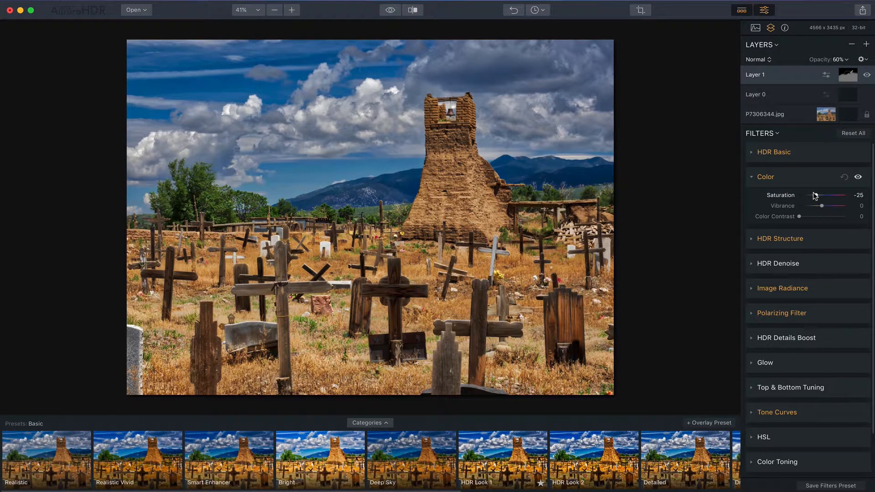
left_click(808, 178)
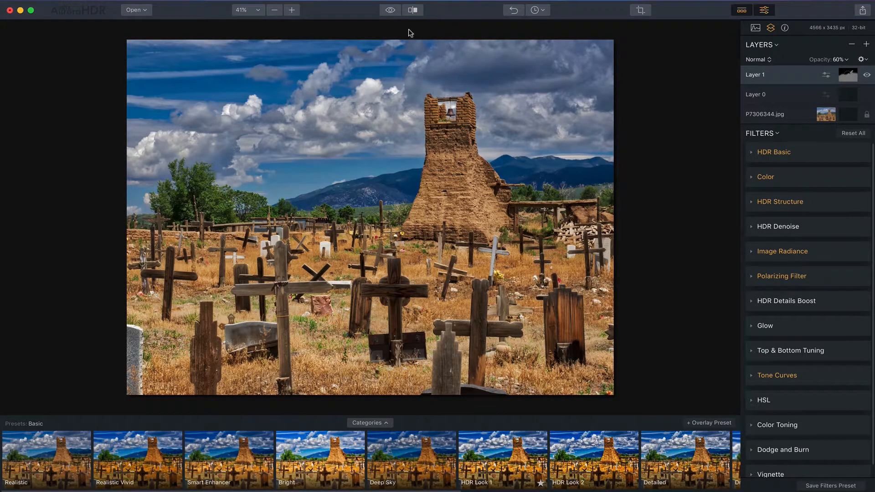
Step: Compare the edited photo with the original in the split before/after view, moving the divider across the sky, and return to the normal view
left_click(412, 9)
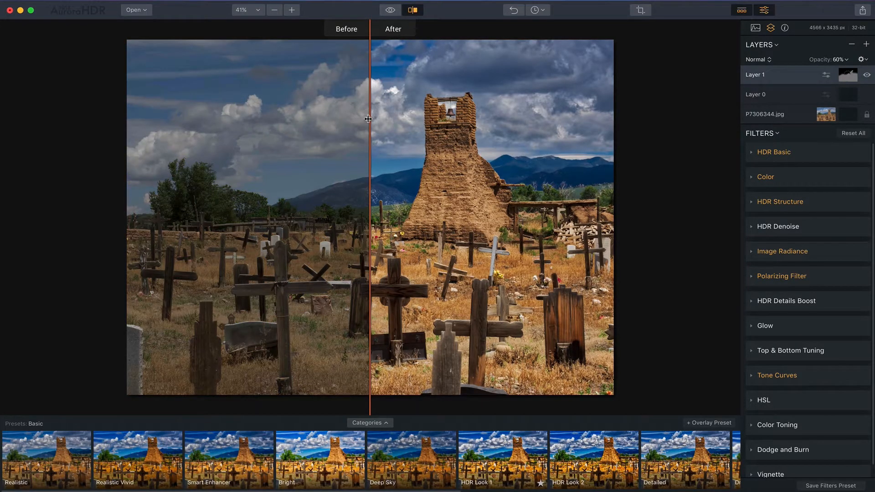
left_click_drag(368, 118, 269, 131)
left_click(412, 10)
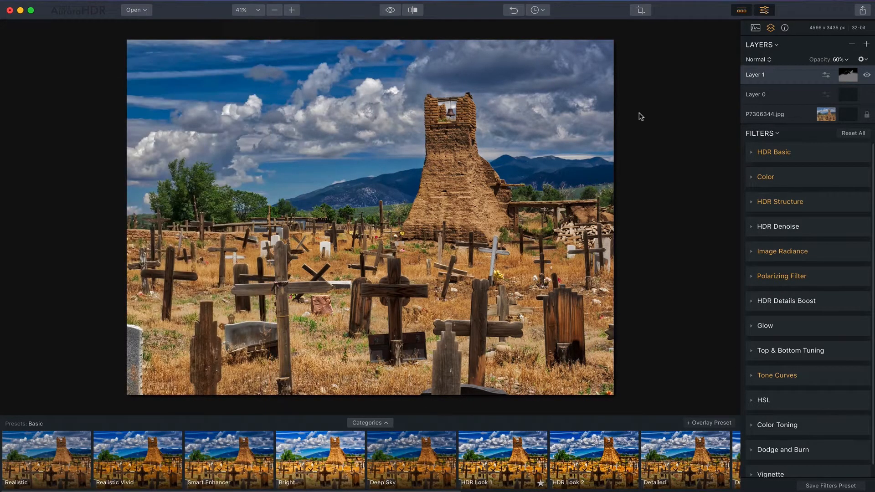